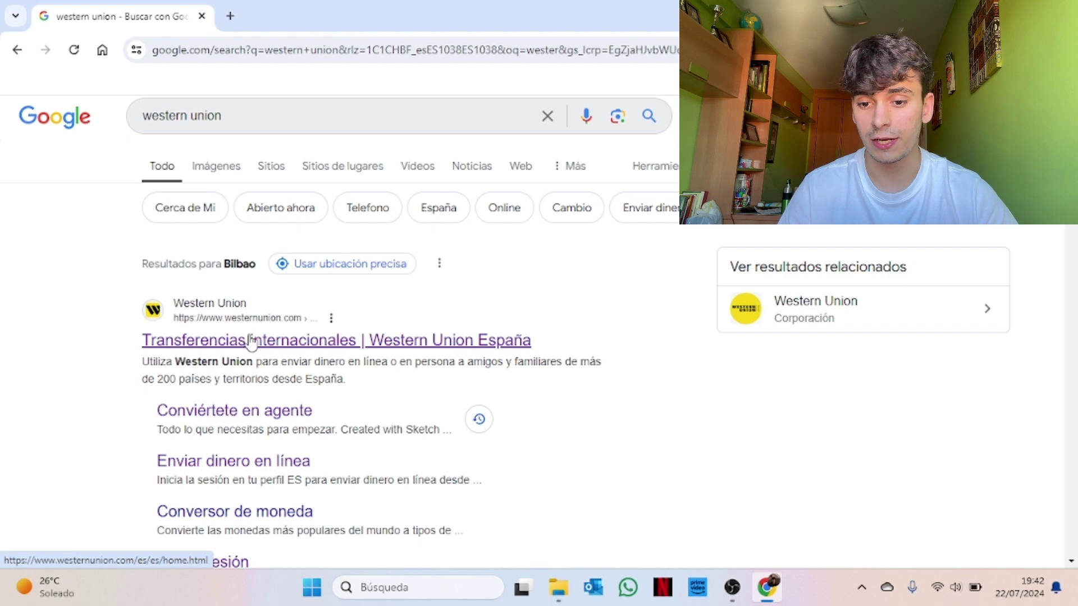
- Open the Western Union España site and set the destination country of the online money transfer to Colombia
left_click(251, 341)
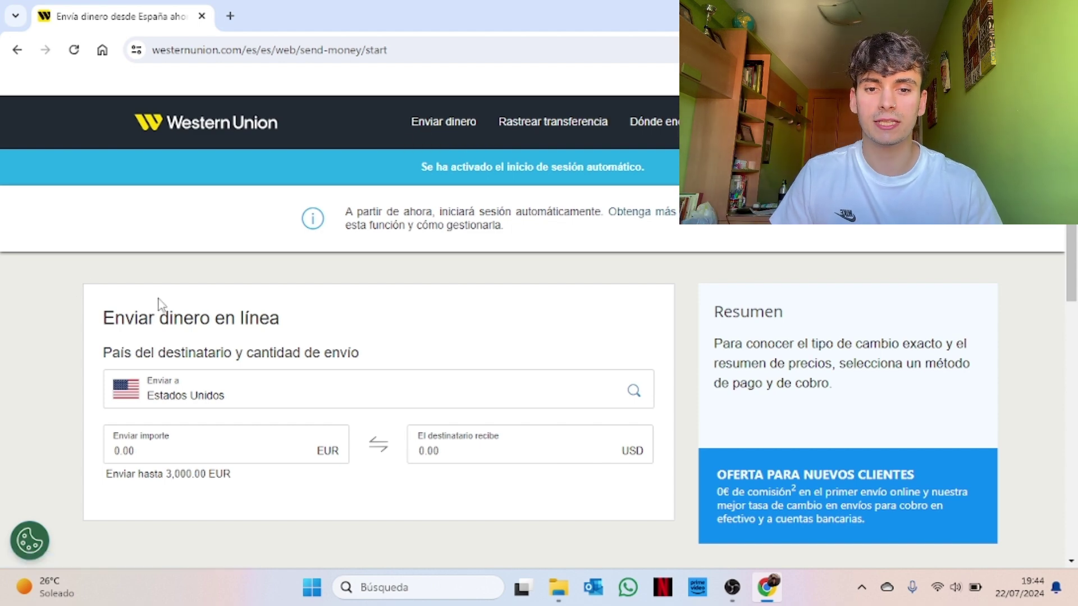
scroll(159, 304, "down", 2)
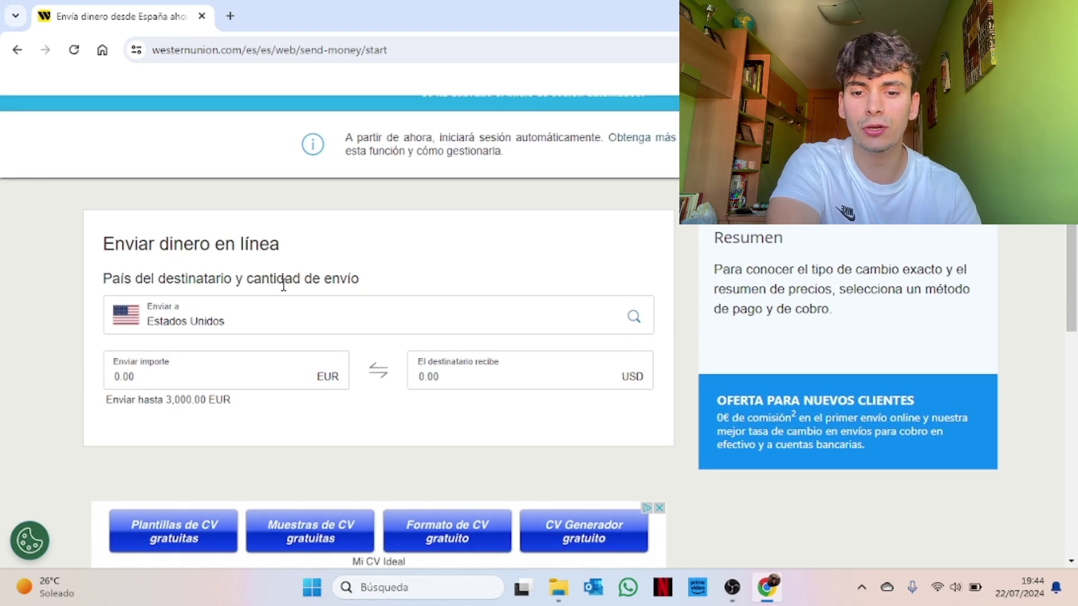
left_click(230, 329)
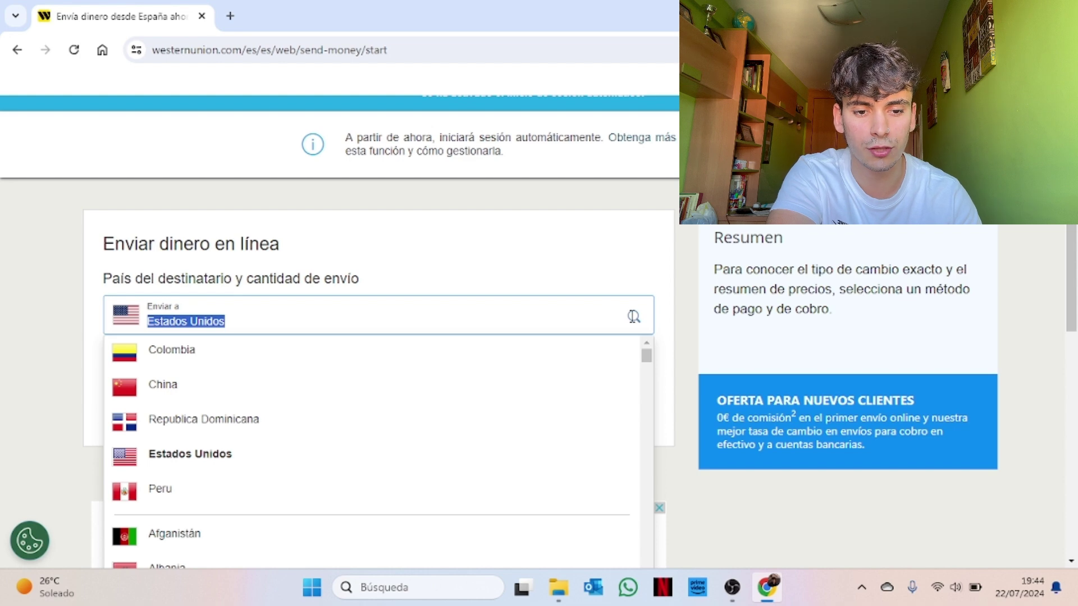
scroll(522, 412, "down", 10)
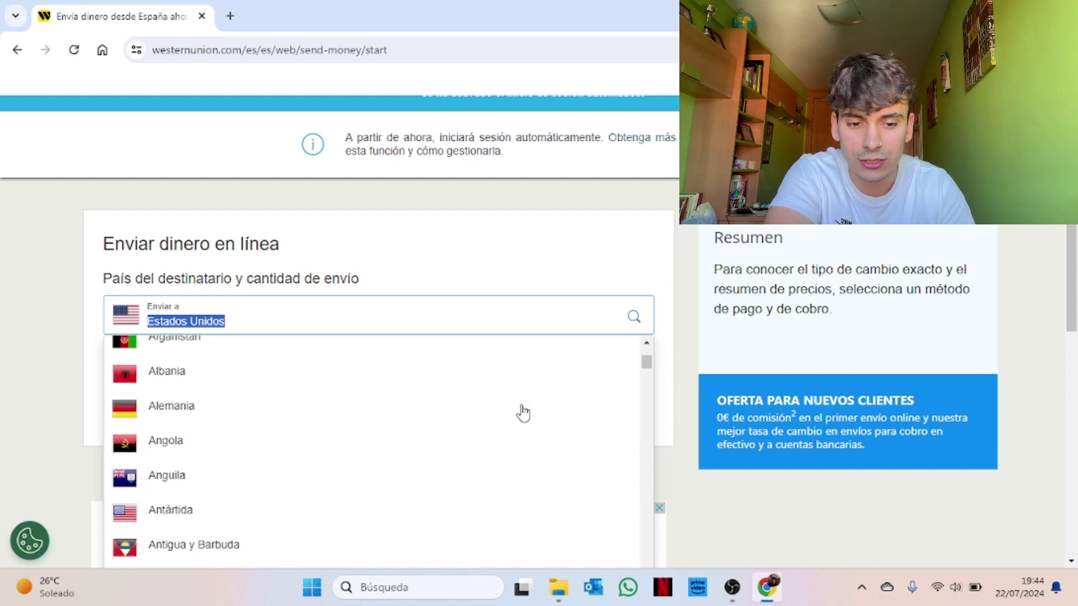
scroll(522, 413, "down", 15)
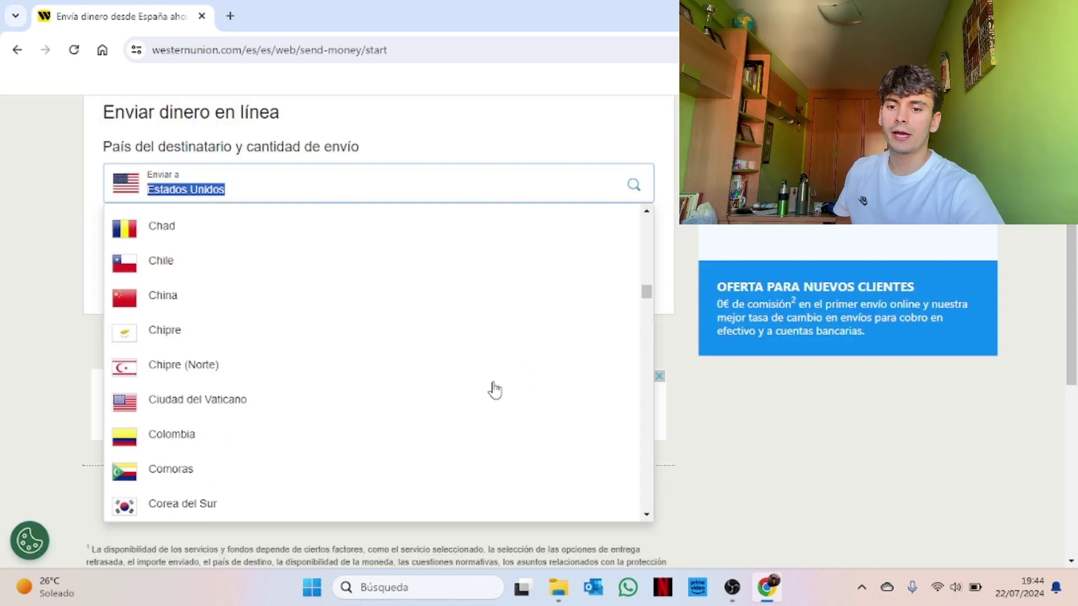
scroll(494, 389, "down", 15)
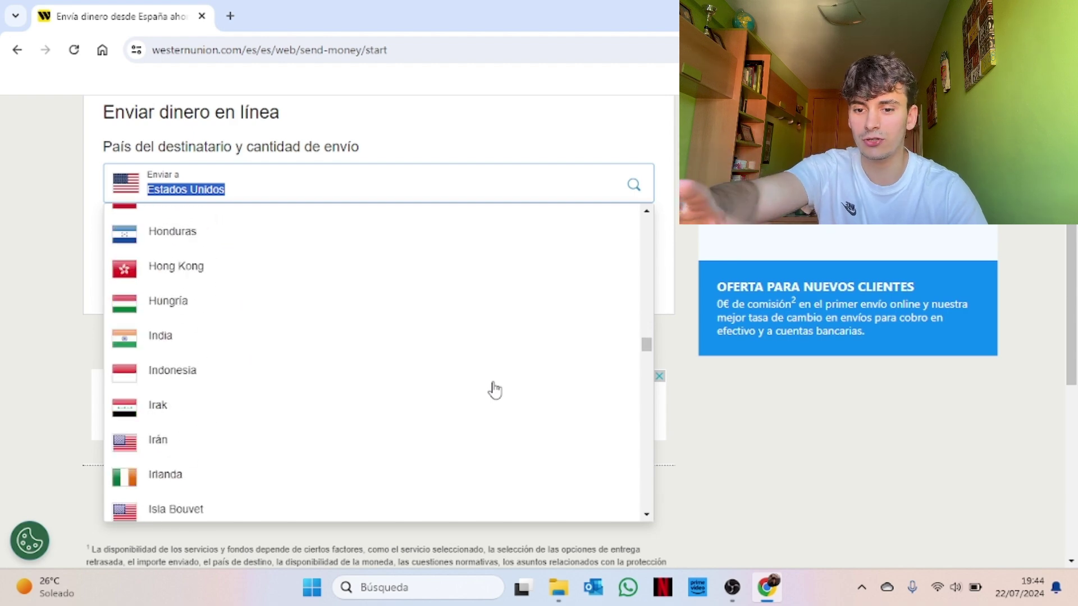
scroll(494, 388, "down", 12)
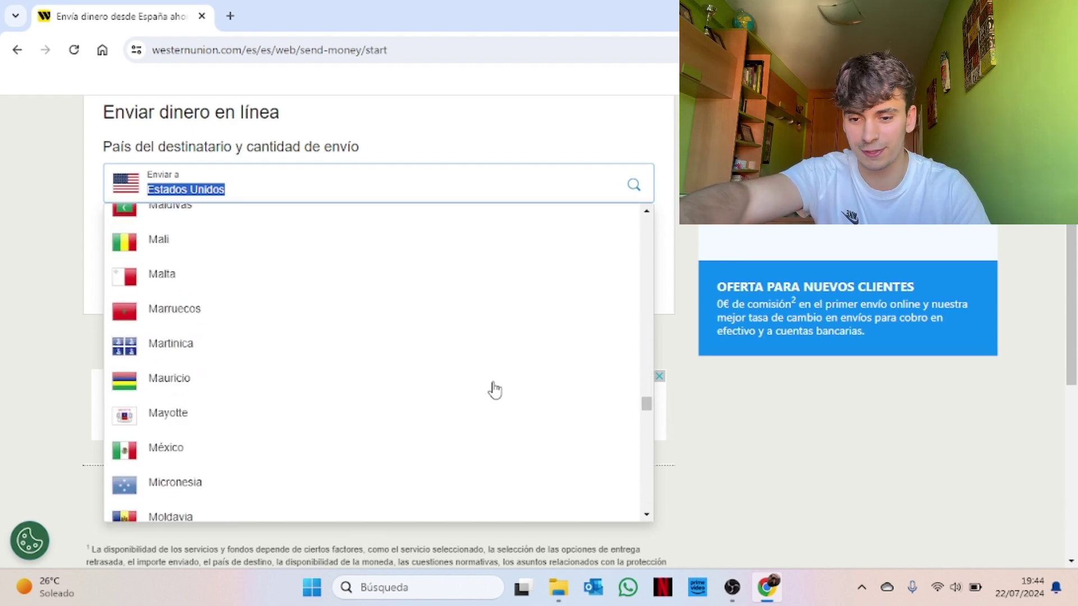
scroll(494, 389, "up", 20)
scroll(494, 389, "up", 5)
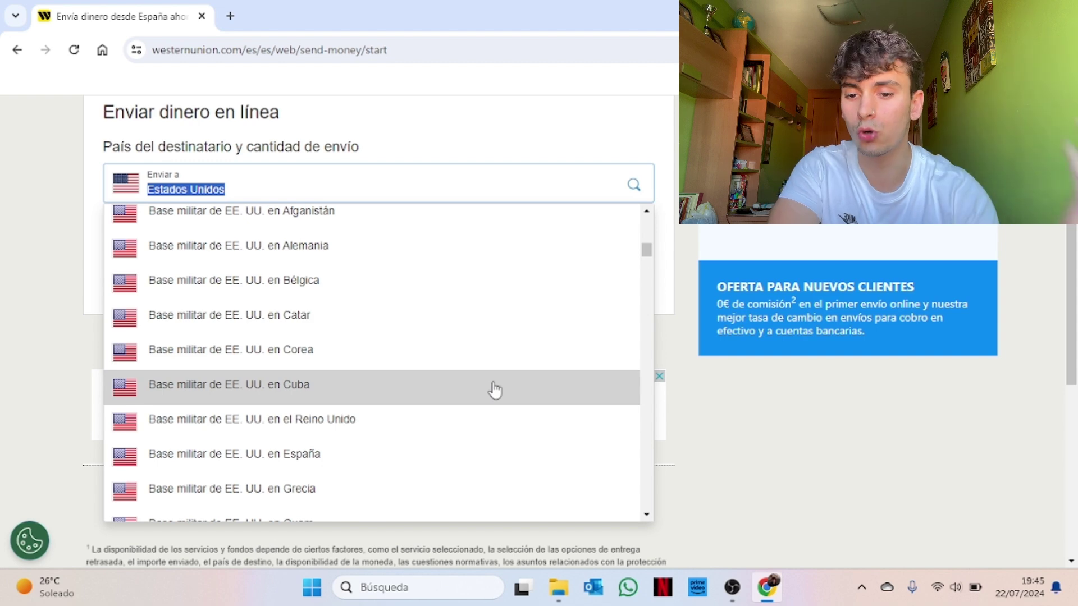
scroll(494, 389, "down", 10)
scroll(494, 389, "down", 8)
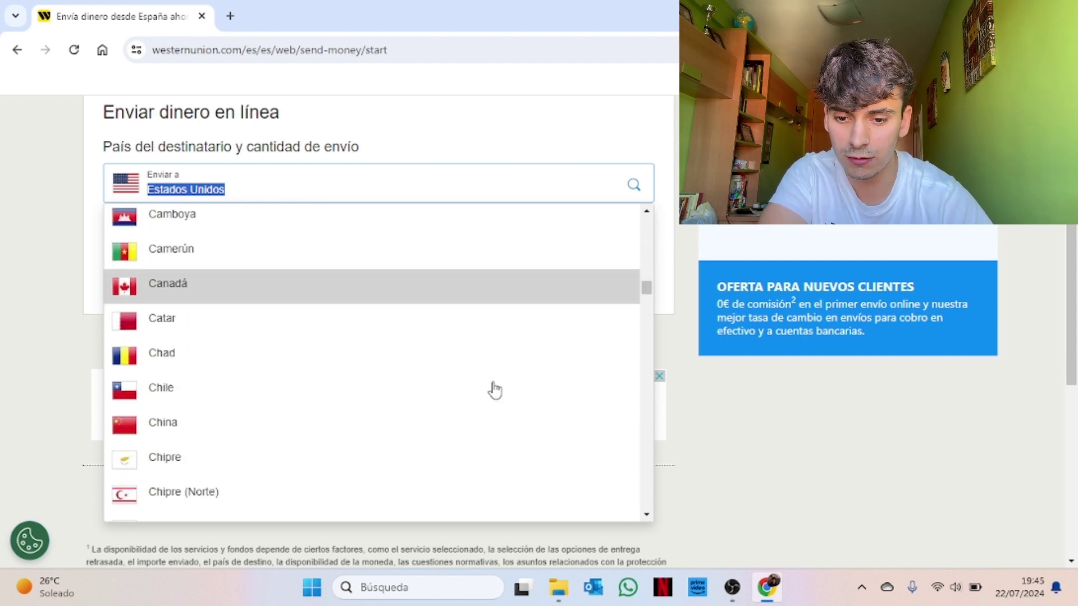
type("col")
left_click(174, 220)
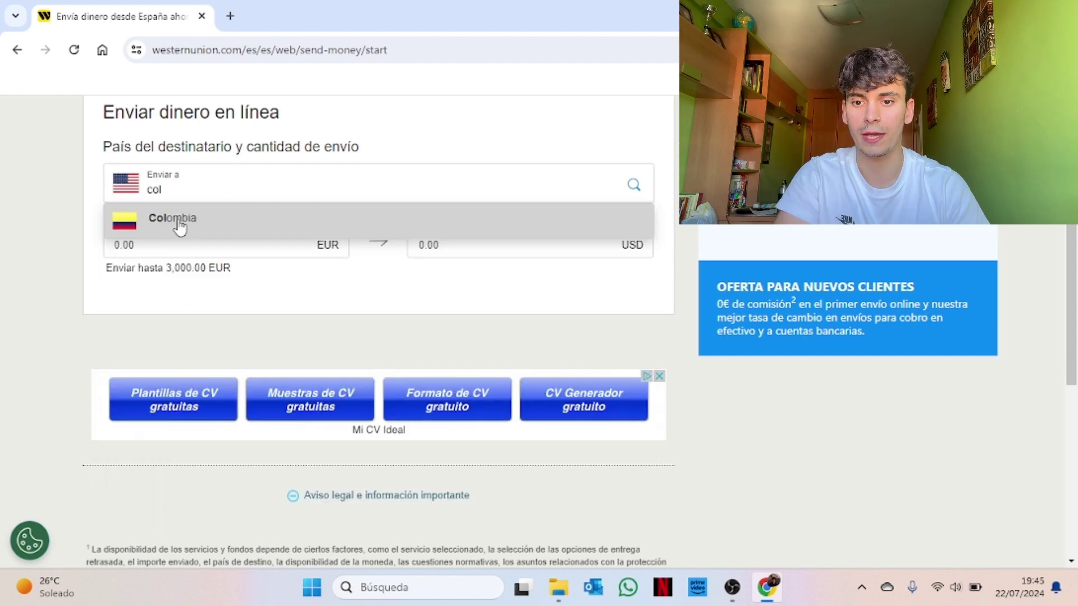
- Search Google for "moneda de colombia" in a separate tab, then return to the transfer form
left_click(239, 15)
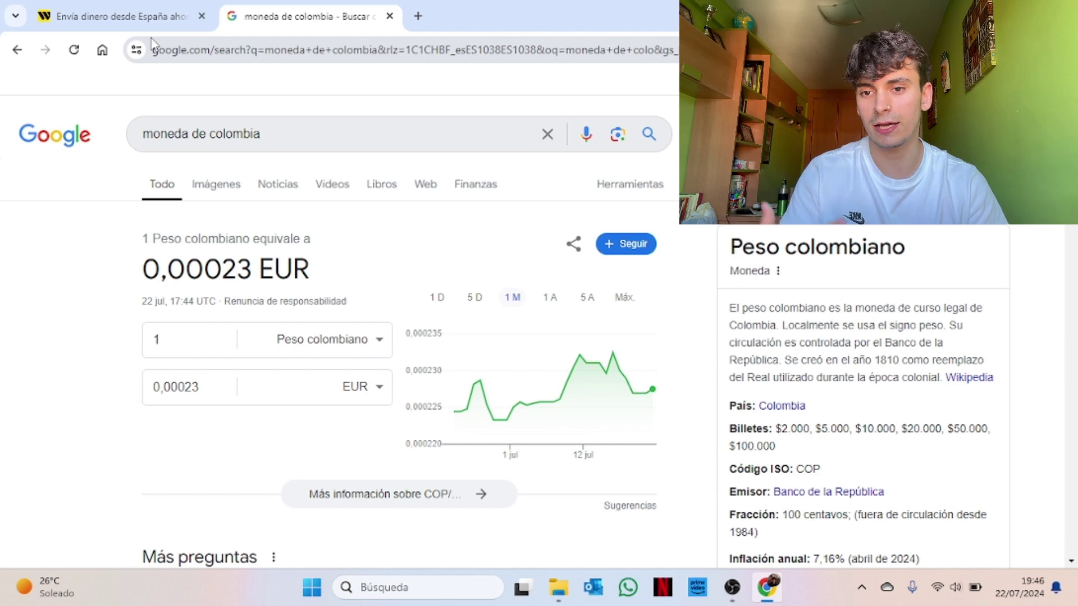
left_click(151, 16)
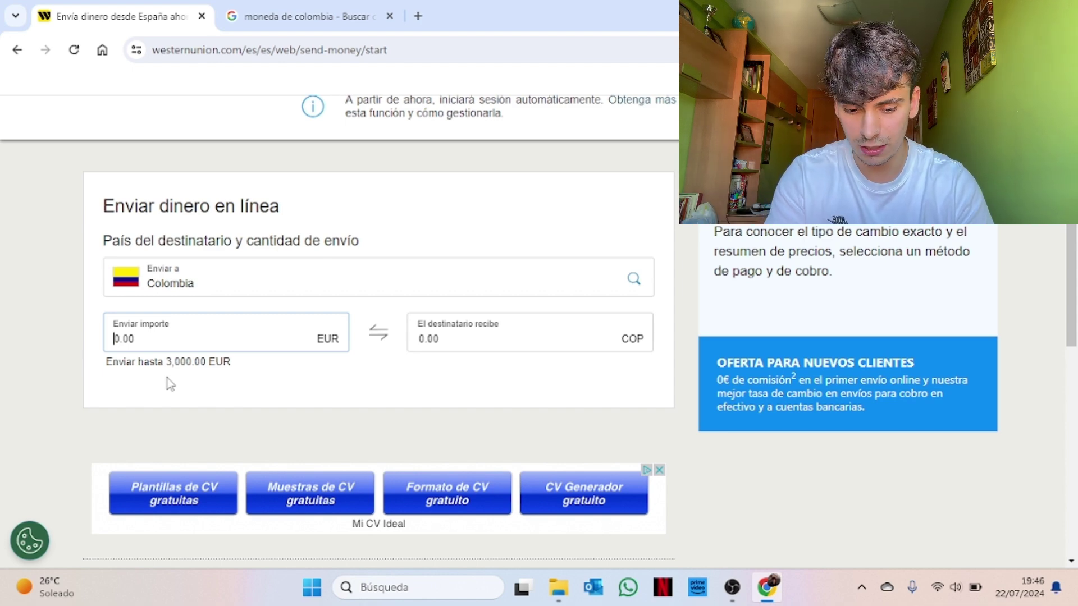
- Set the amount to send to 50.00 EUR and choose Cuenta Bancaria as the way the recipient gets the money
left_click(296, 378)
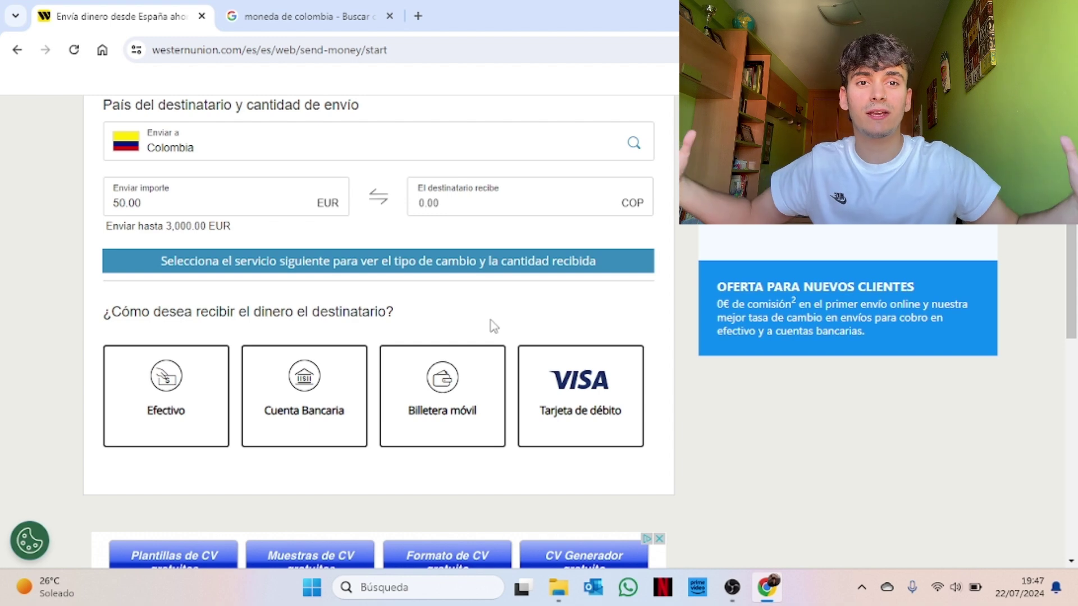
left_click(161, 427)
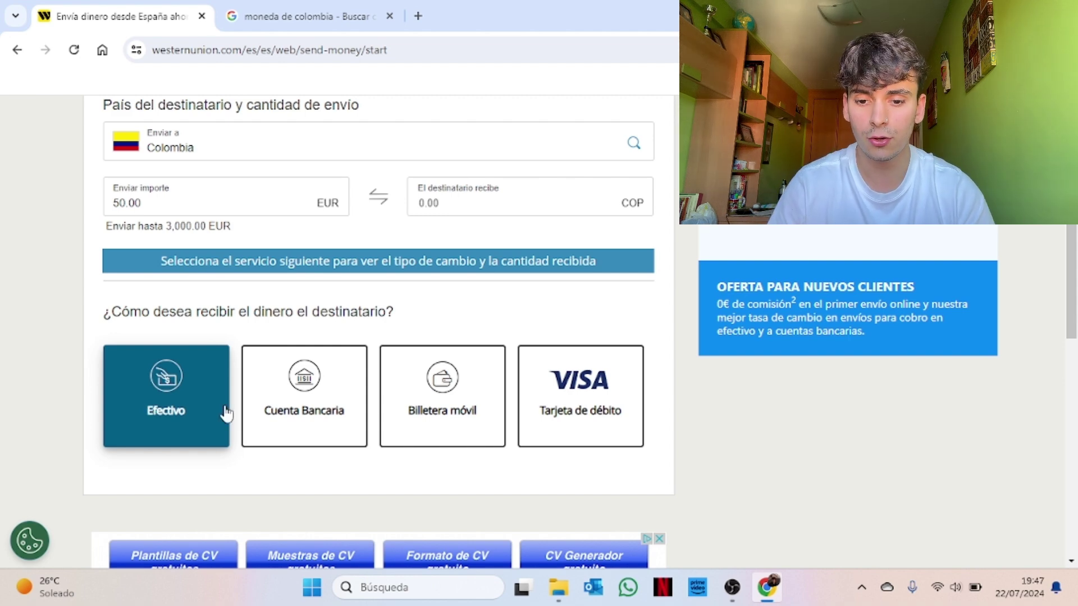
left_click(308, 438)
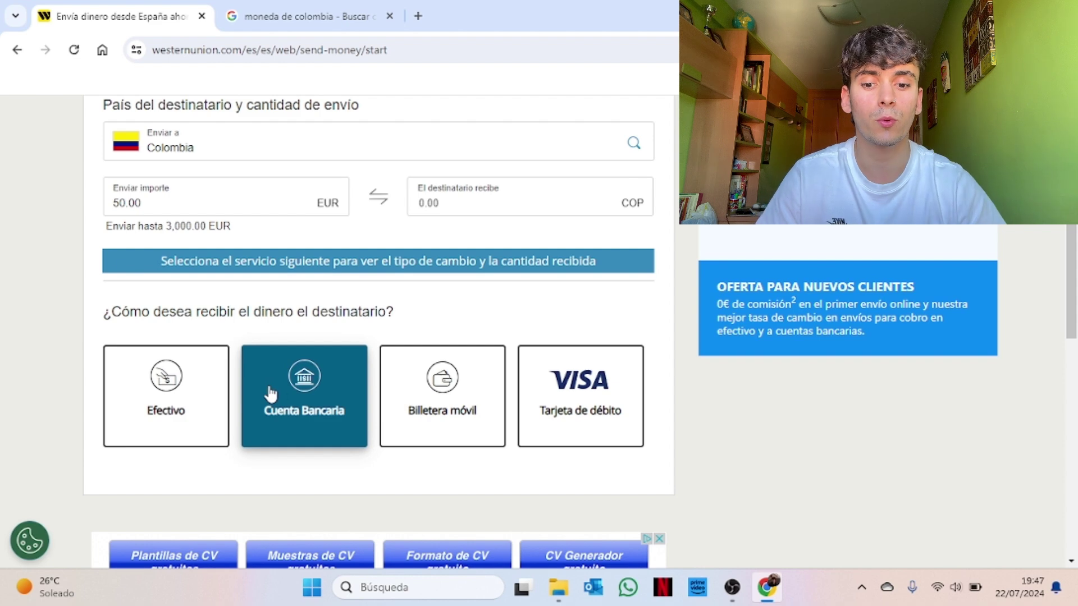
left_click(306, 396)
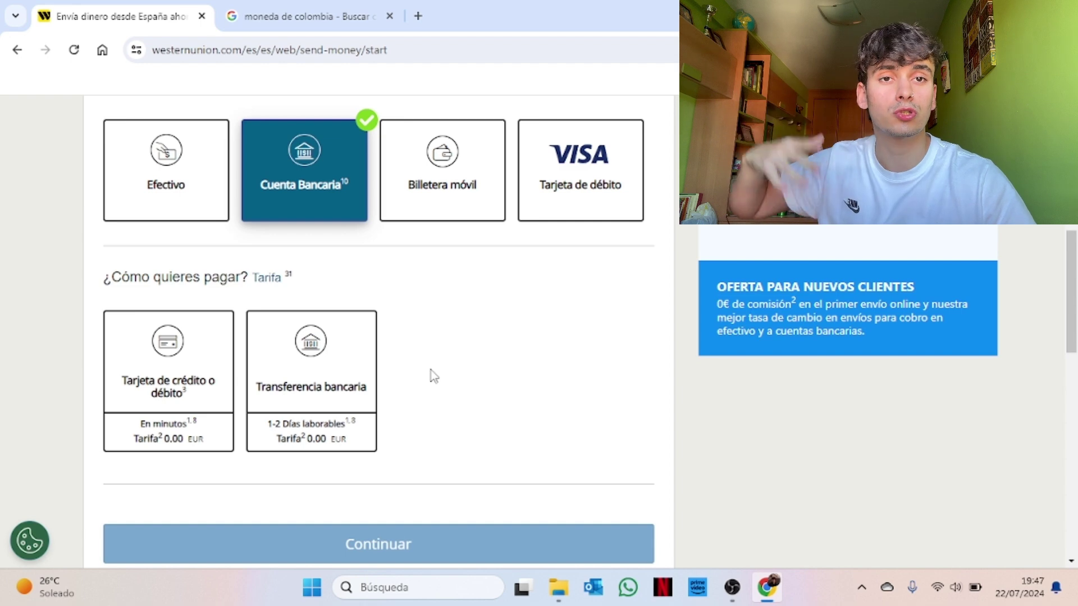
- Choose Tarjeta de crédito o débito as the payment method for the transfer
left_click(181, 387)
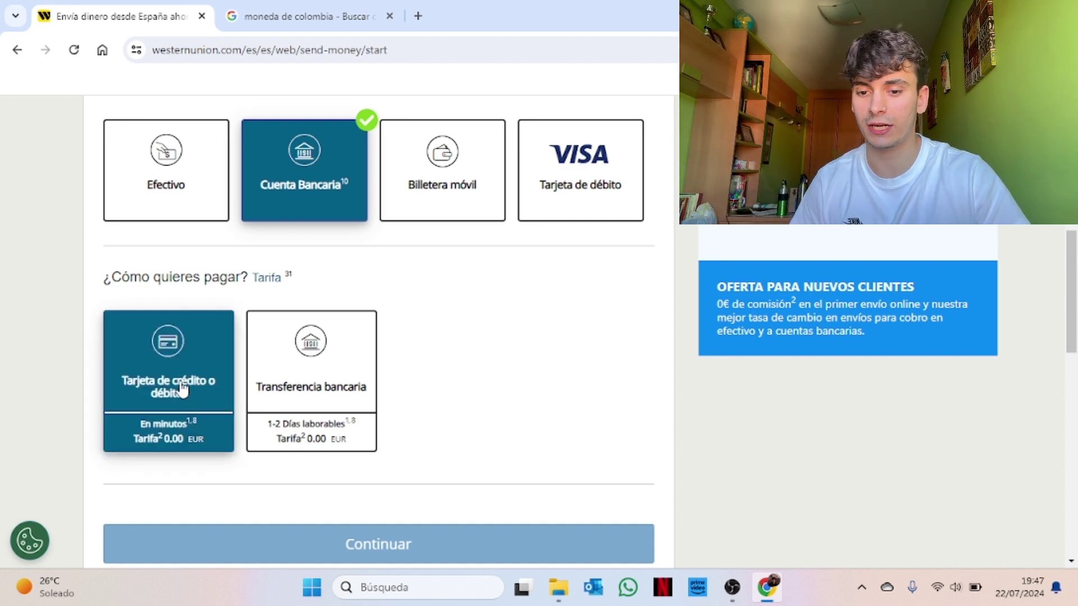
left_click(299, 396)
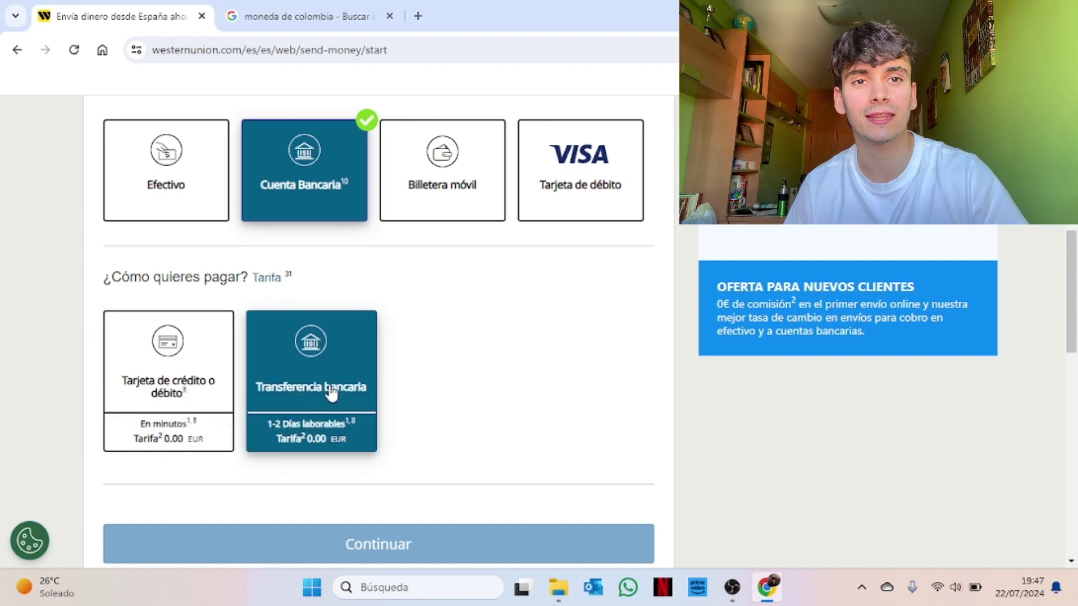
left_click(136, 355)
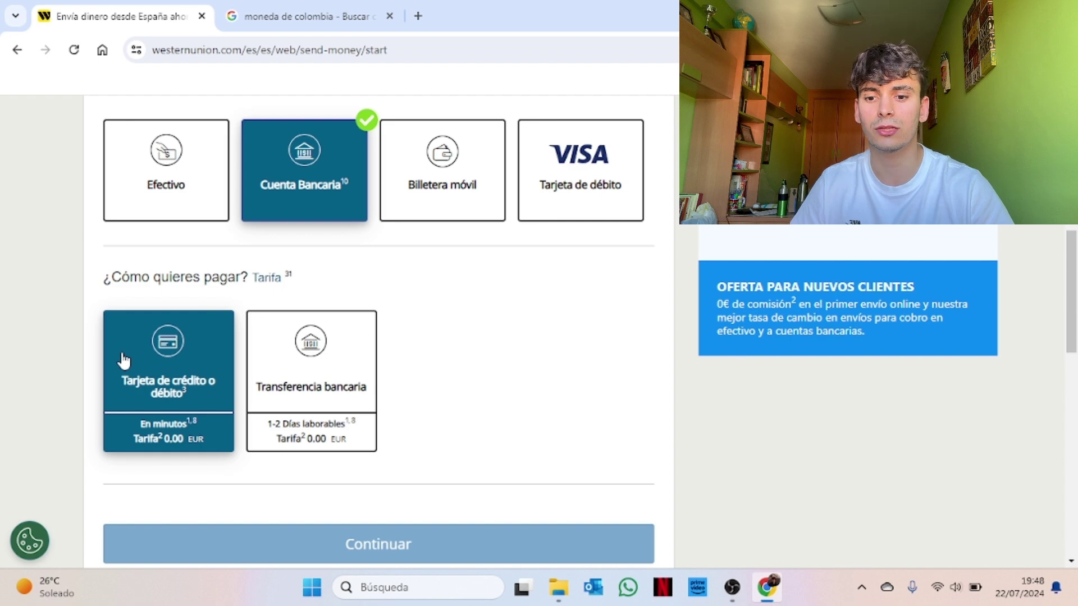
left_click(224, 439)
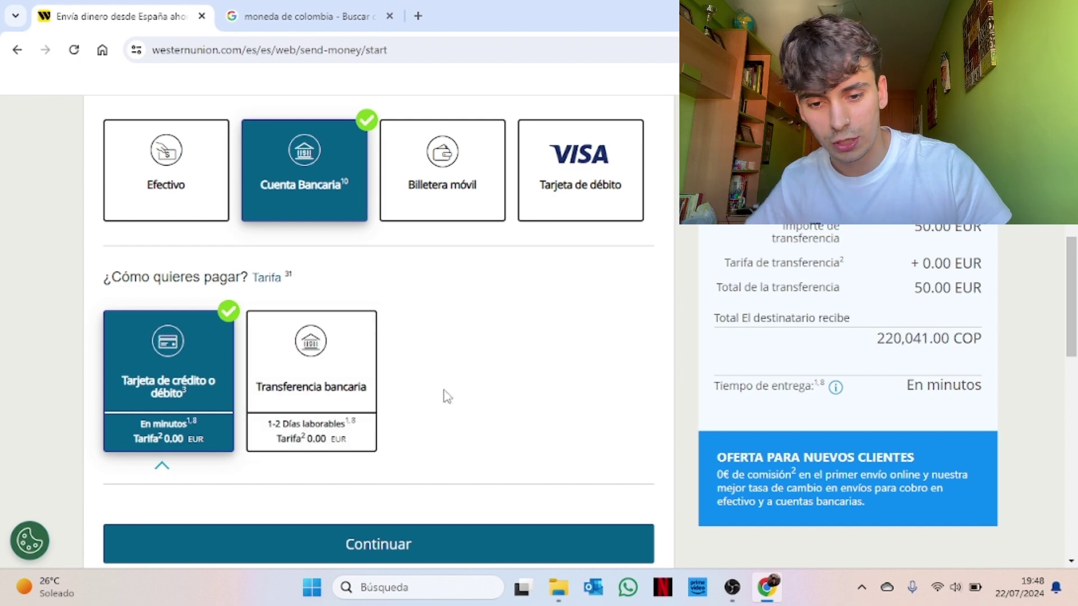
- Compare the transfer's exchange rate and summary with the Colombian peso rate shown by Google
scroll(309, 263, "up", 1)
scroll(495, 412, "up", 5)
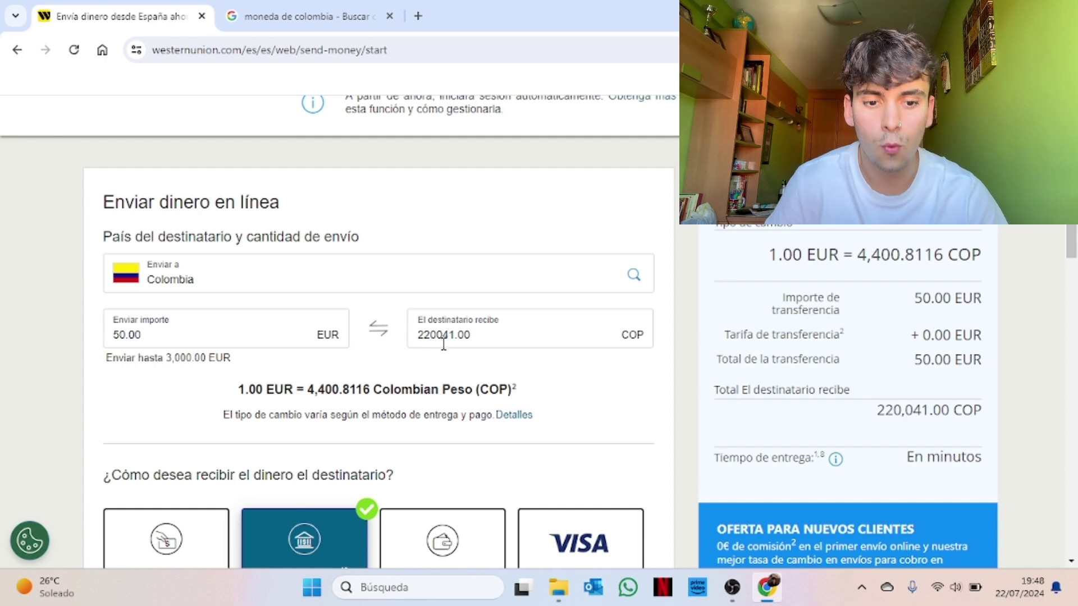
left_click(290, 16)
left_click(129, 16)
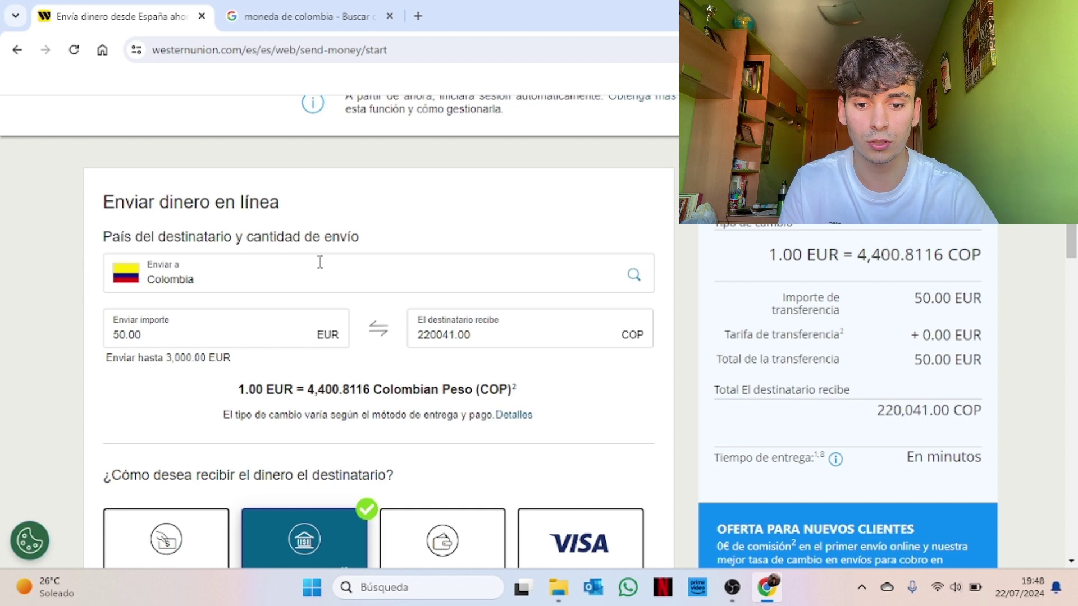
left_click(304, 15)
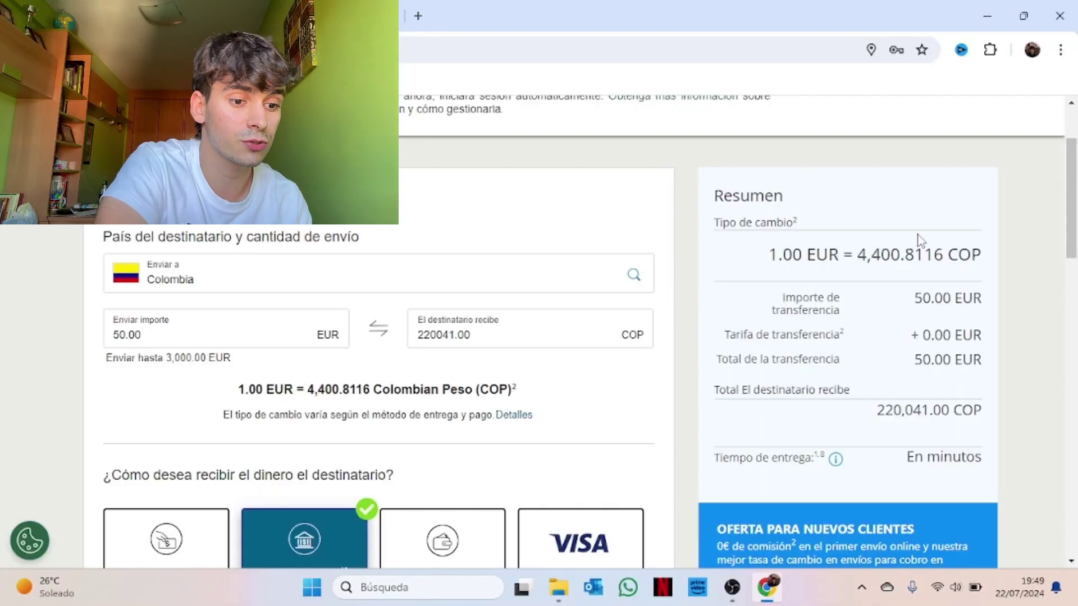
scroll(879, 333, "down", 1)
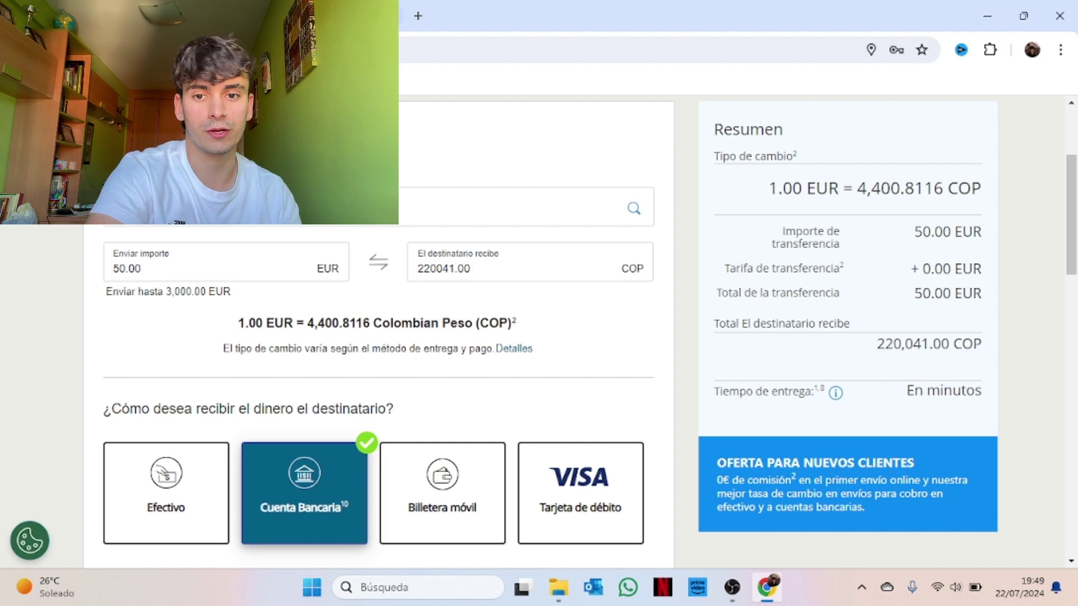
- Convert 50 EUR to Colombian pesos in Google's currency converter
left_click(314, 16)
left_click(190, 383)
key("BackSpace")
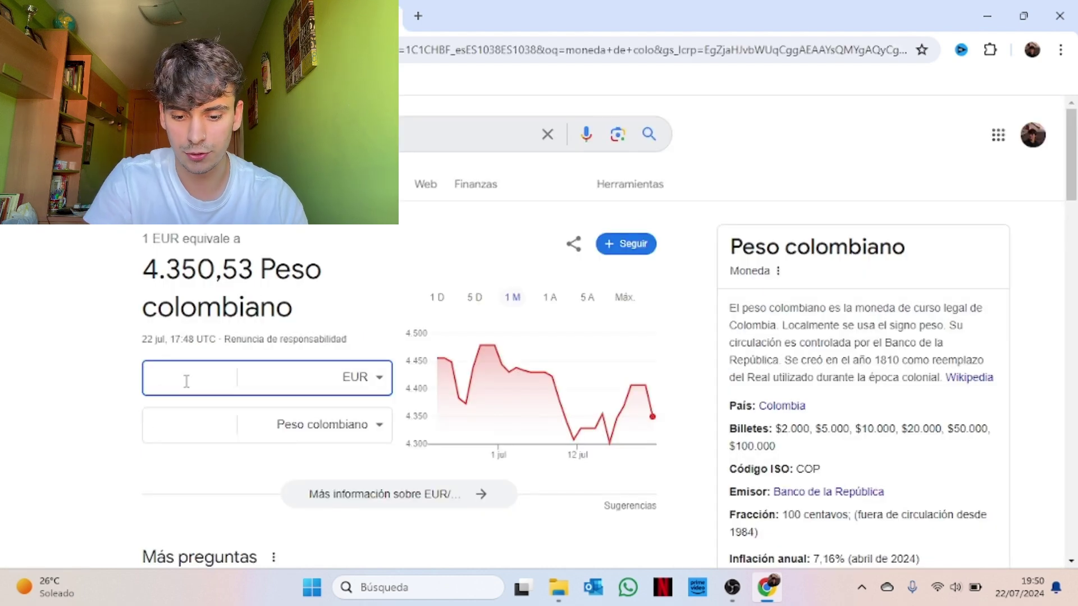
left_click(61, 411)
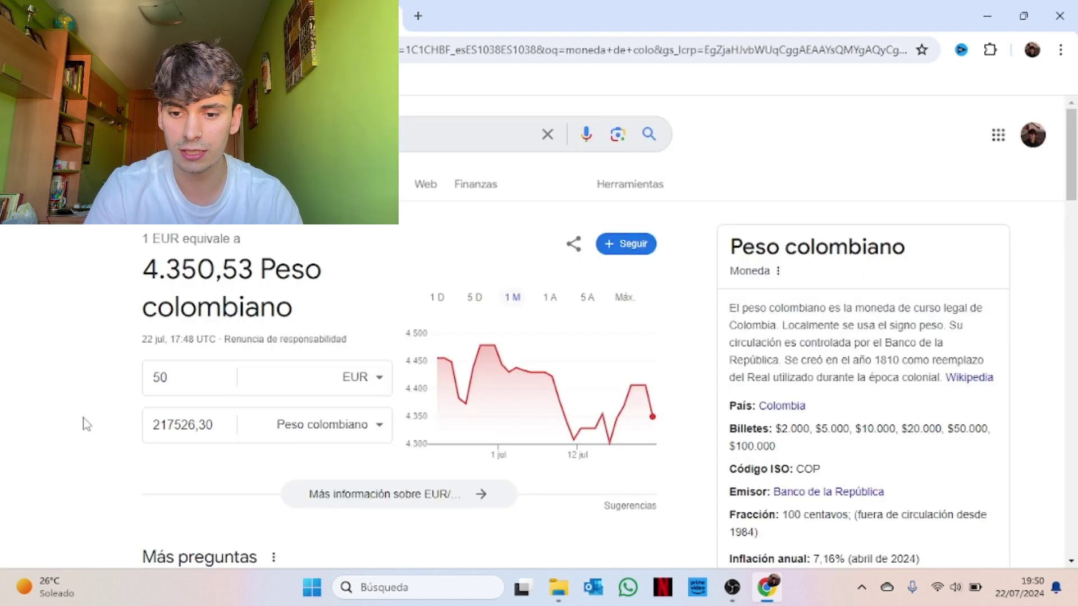
- Compare the recipient's total in the transfer summary with Google's converted amount for the same euros
left_click(140, 15)
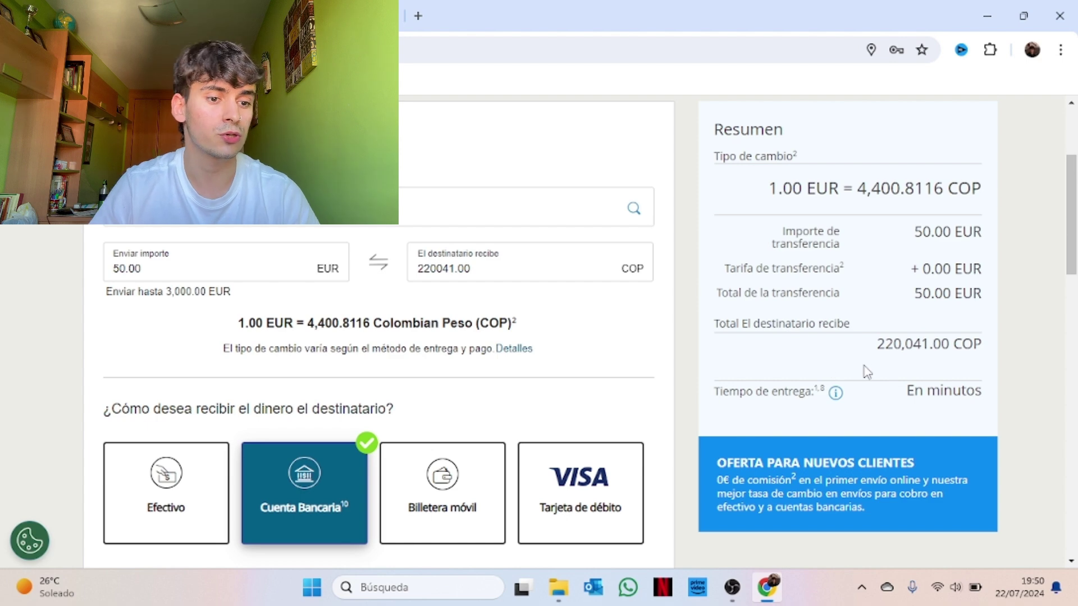
scroll(847, 439, "down", 3)
scroll(865, 393, "up", 2)
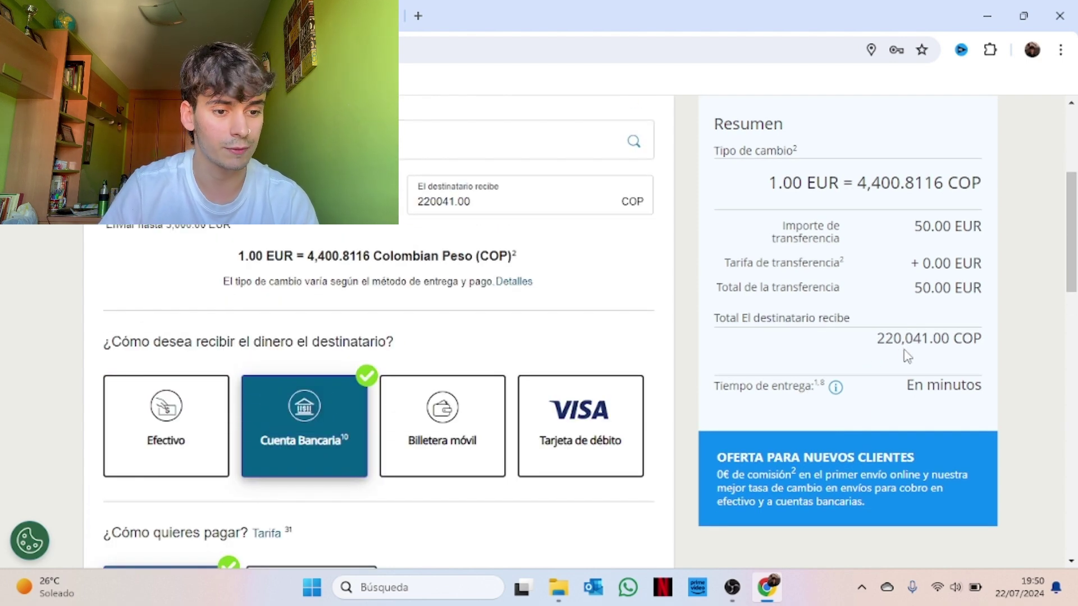
key("ctrl+Tab")
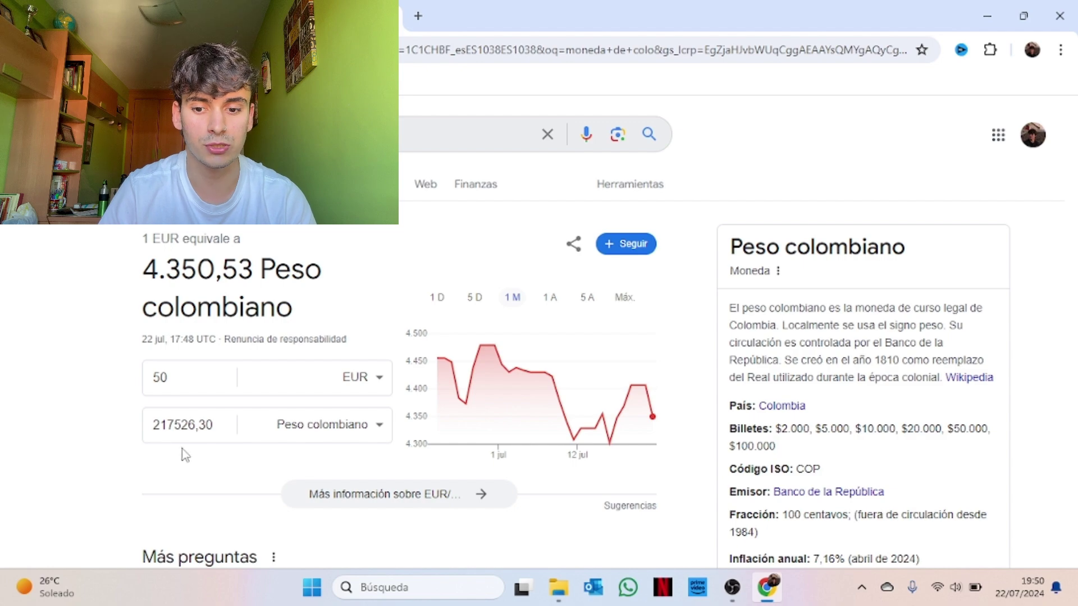
key("ctrl+shift+Tab")
scroll(975, 362, "up", 4)
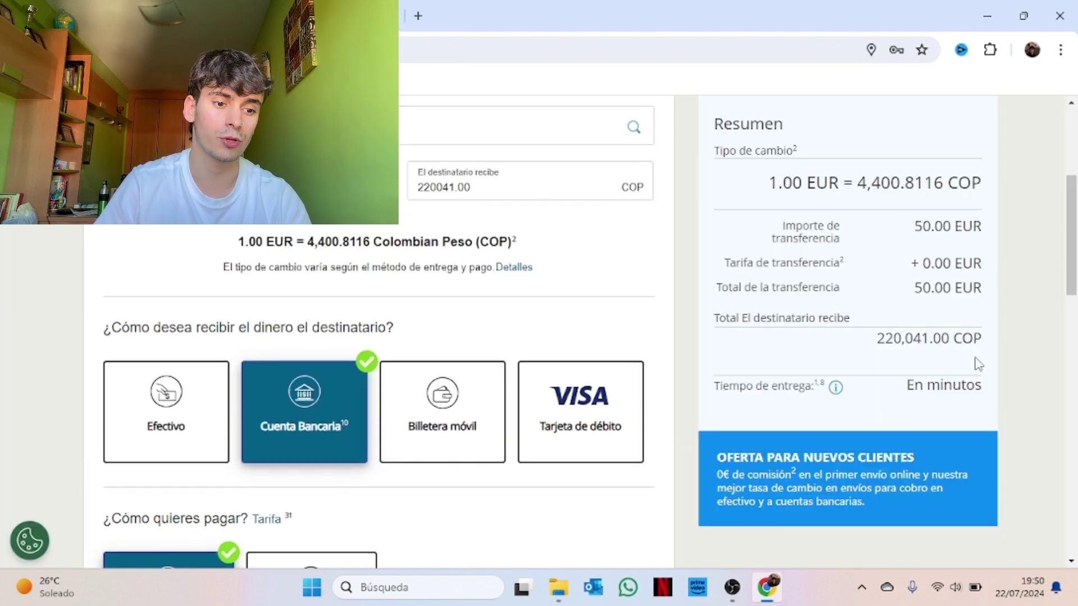
scroll(976, 362, "up", 2)
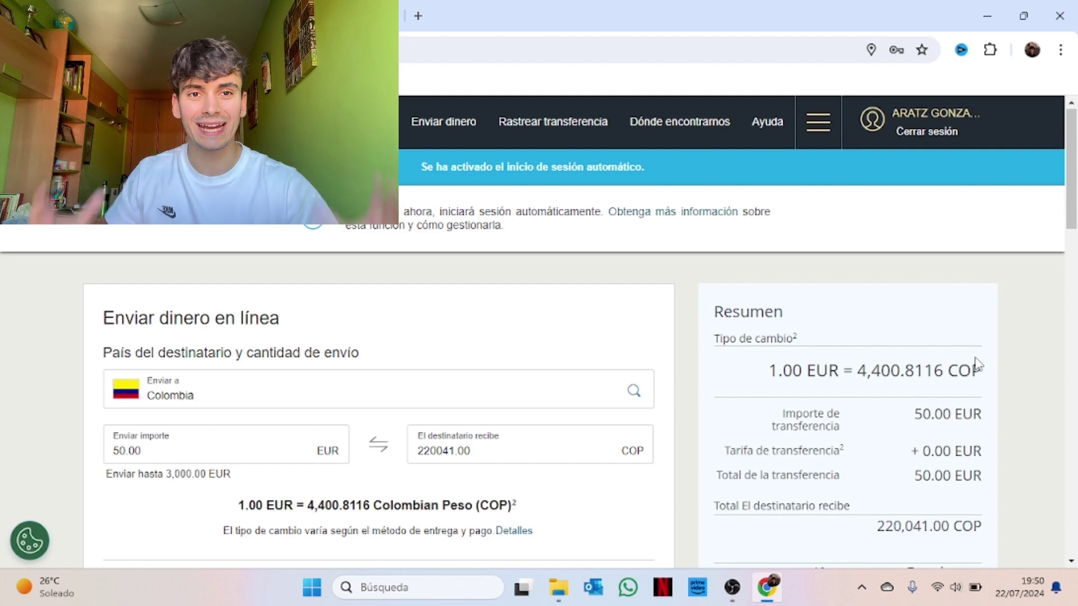
- Continue to the recipient information page and accept the fraud protection notice
scroll(645, 463, "down", 12)
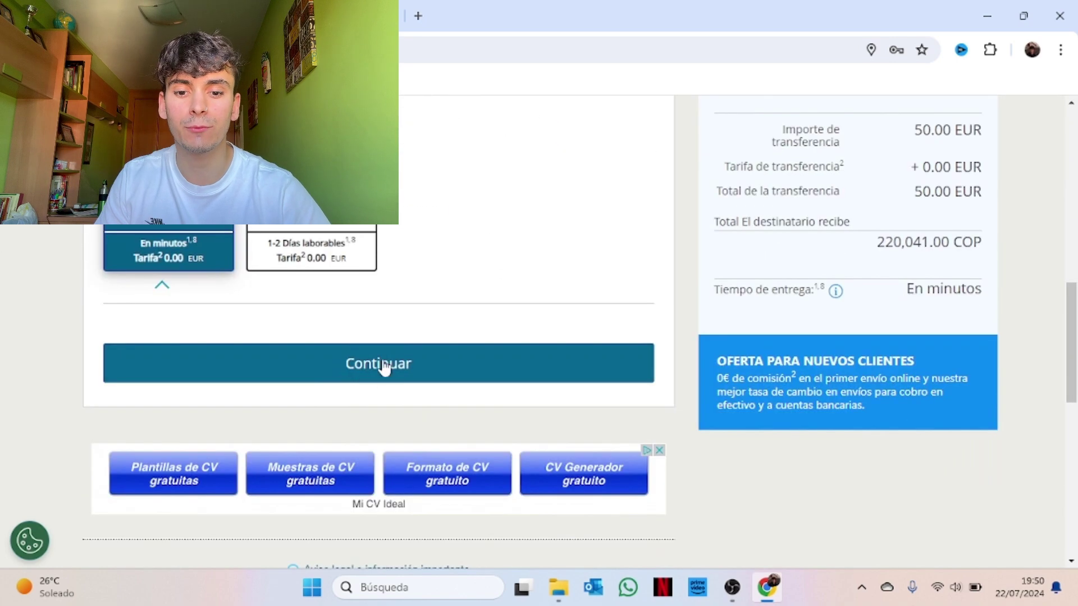
left_click(307, 363)
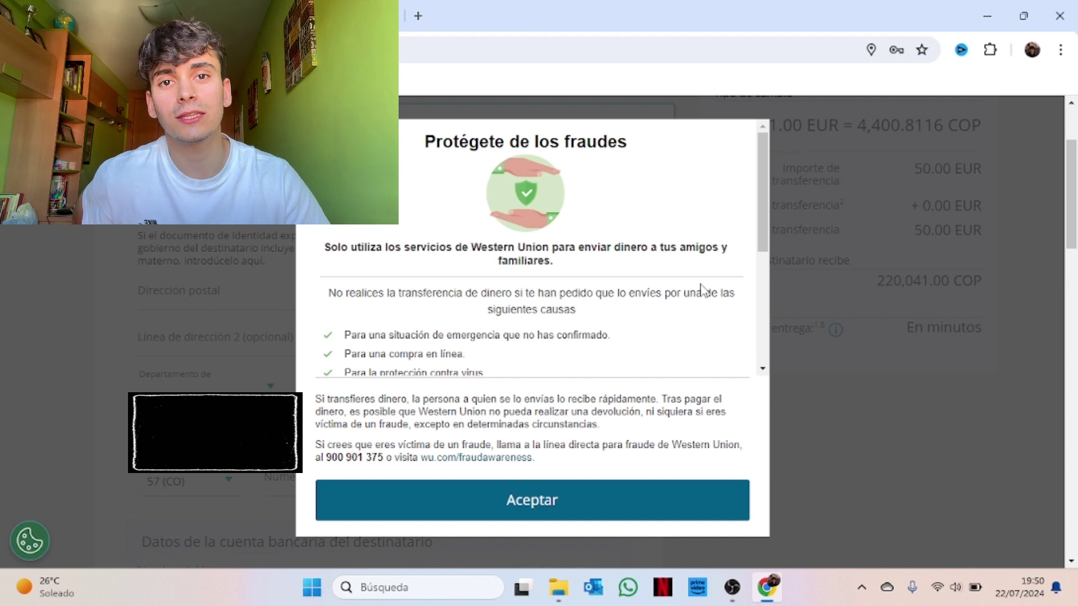
left_click(596, 506)
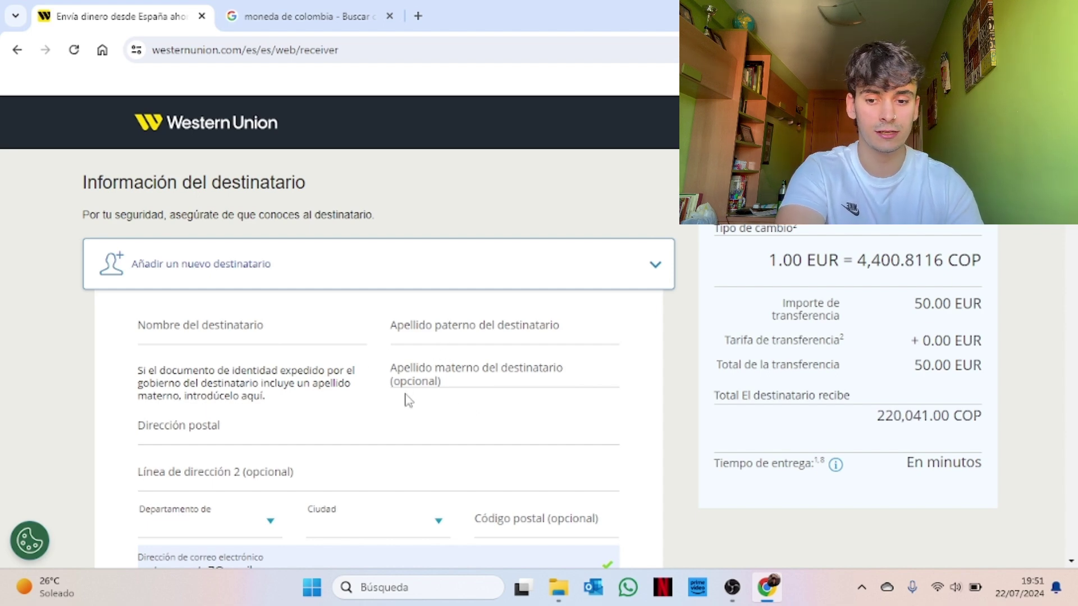
- Review the recipient form's personal, bank account, transaction purpose, money source and relationship fields
scroll(408, 401, "down", 10)
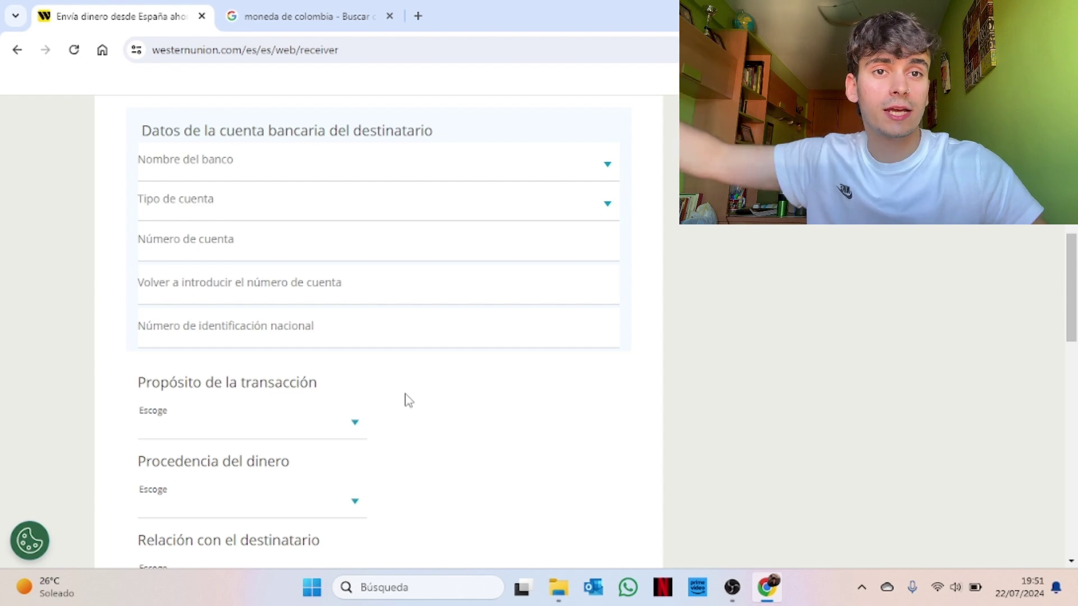
scroll(406, 396, "up", 1)
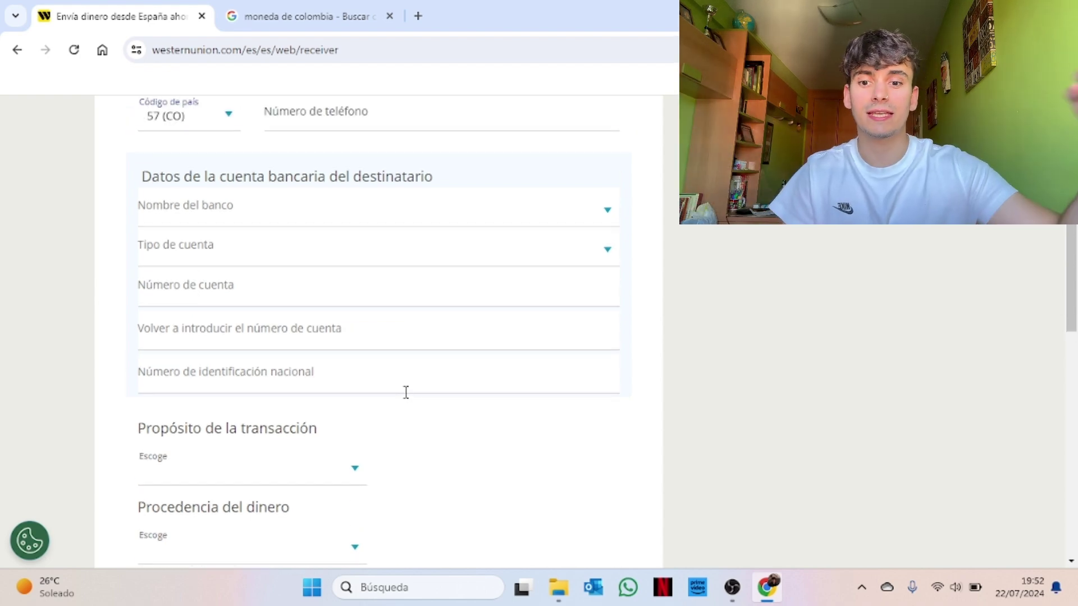
left_click(381, 356)
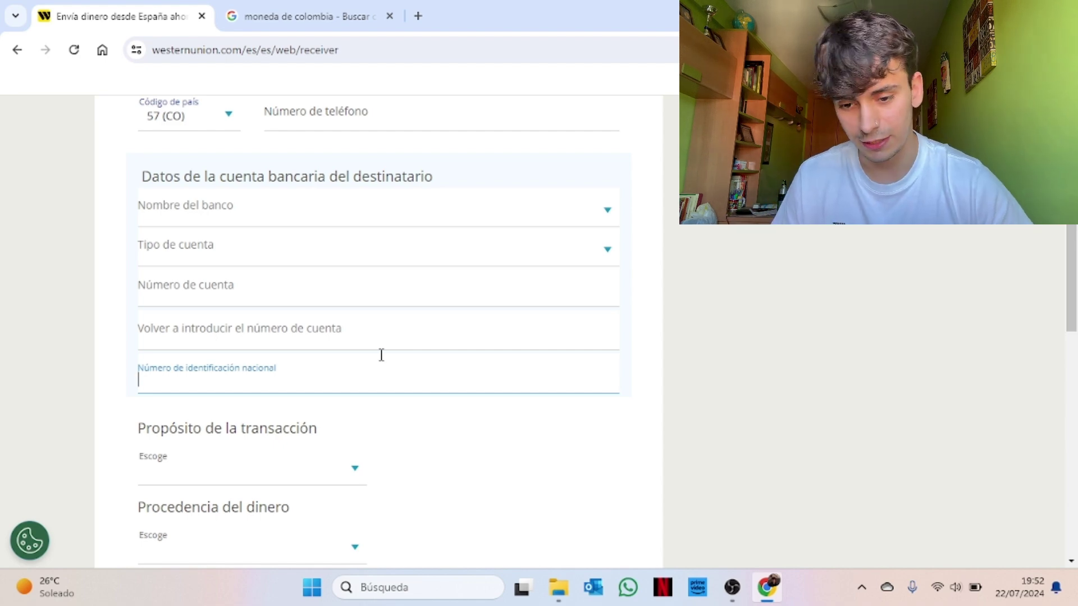
scroll(381, 355, "down", 4)
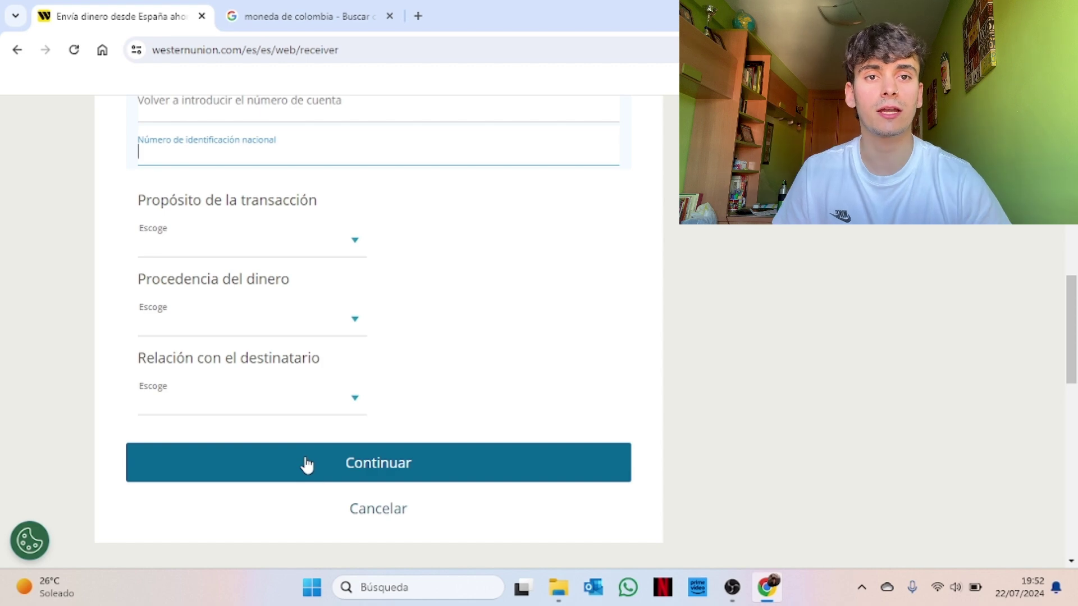
scroll(698, 304, "up", 15)
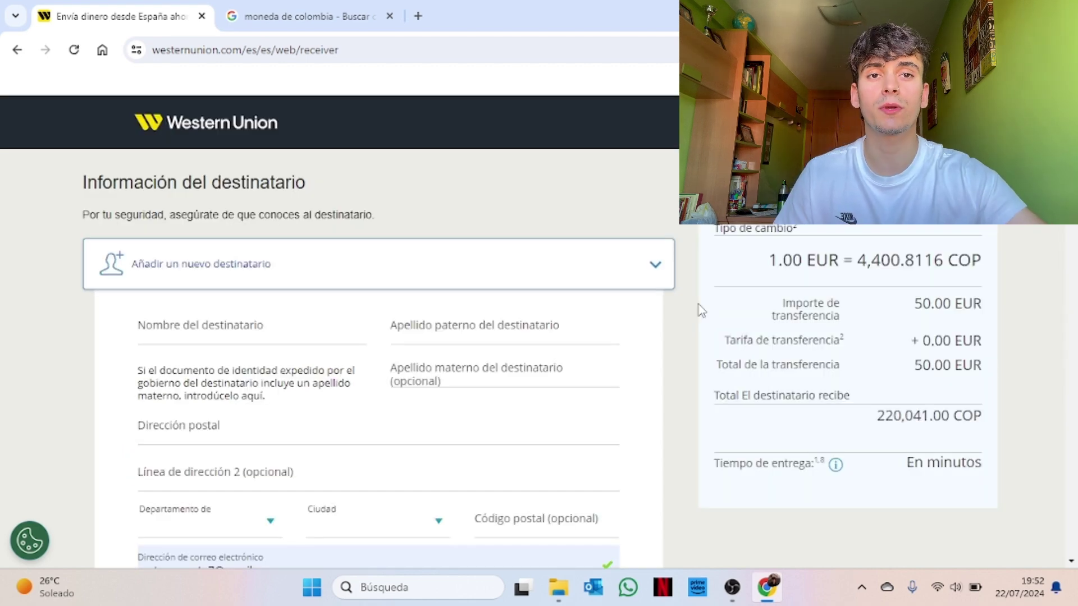